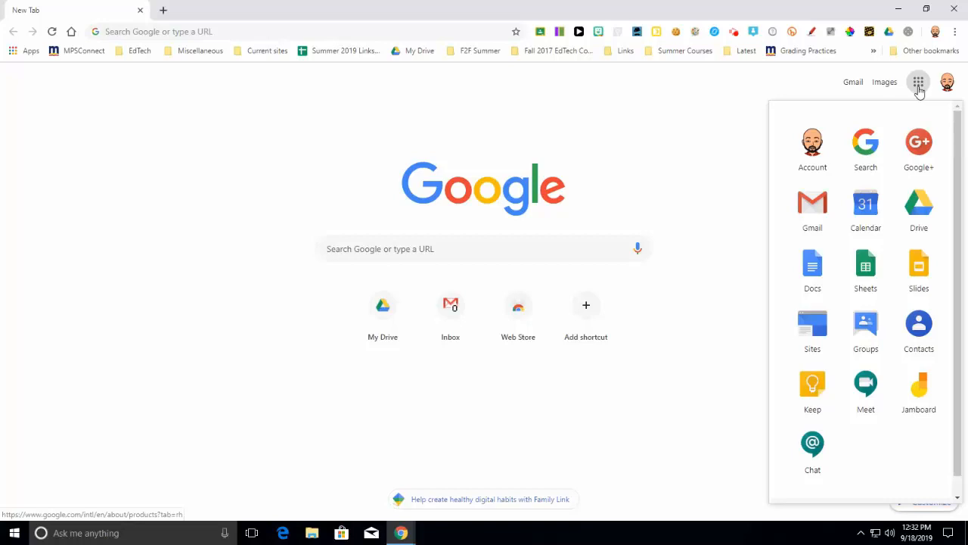
Step: Open Google Drive and create a new folder named Math Portfolio in My Drive
click(928, 204)
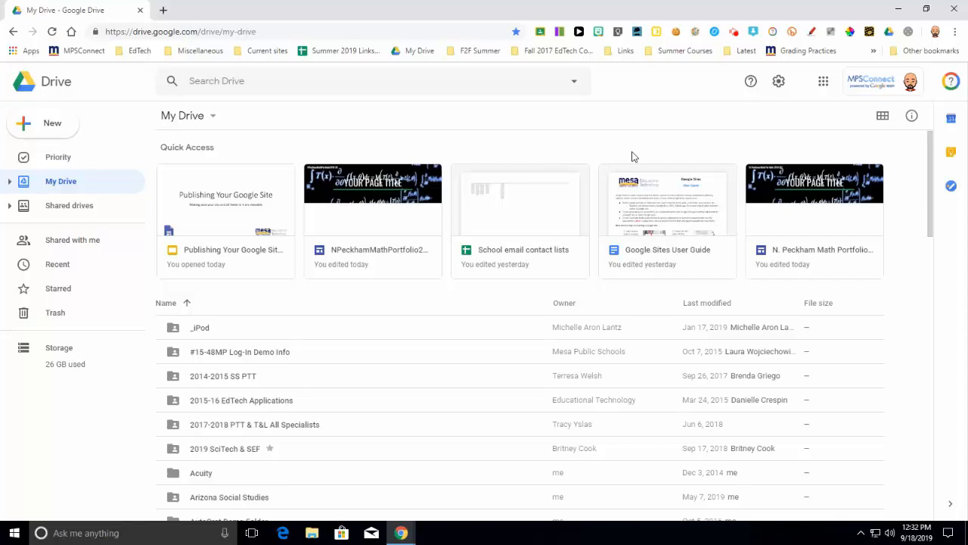
click(54, 129)
click(70, 93)
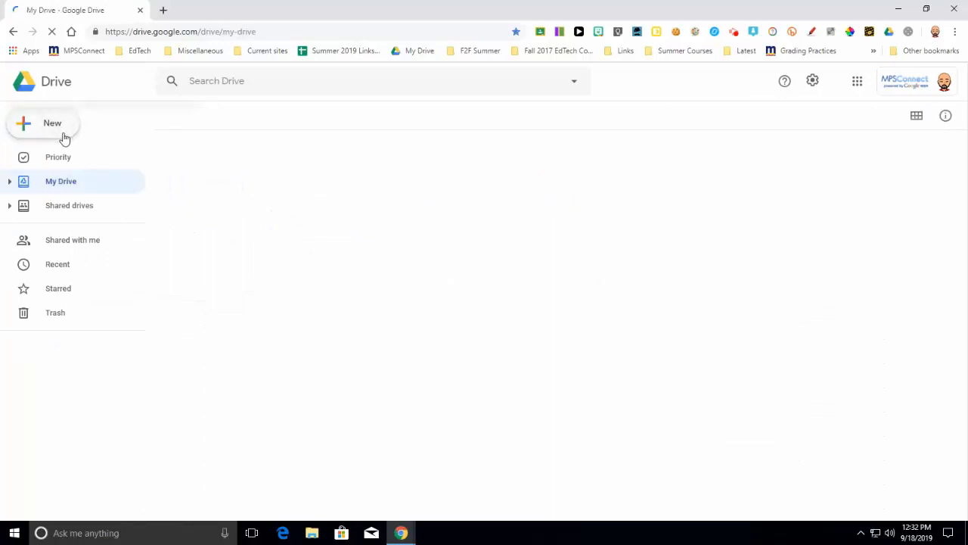
click(63, 133)
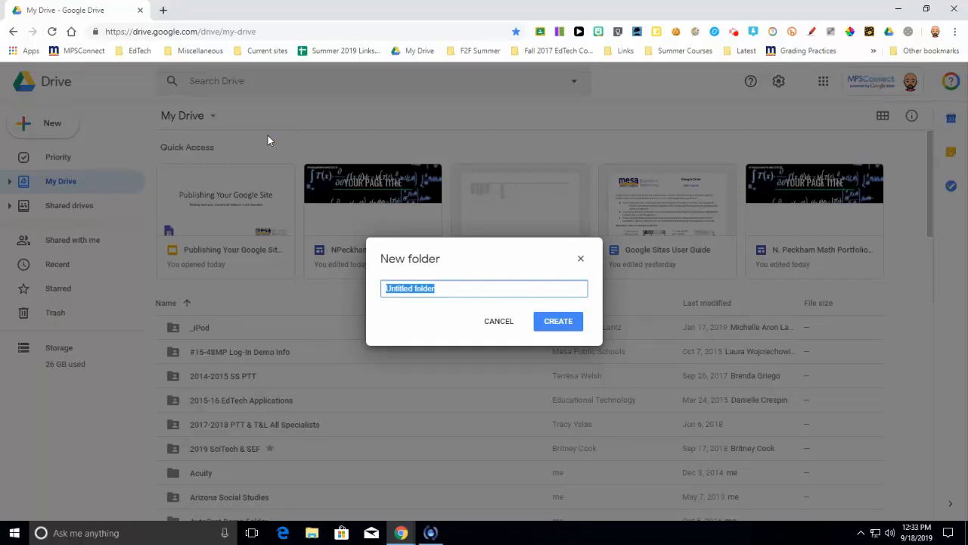
text(Math Portfolio)
click(538, 324)
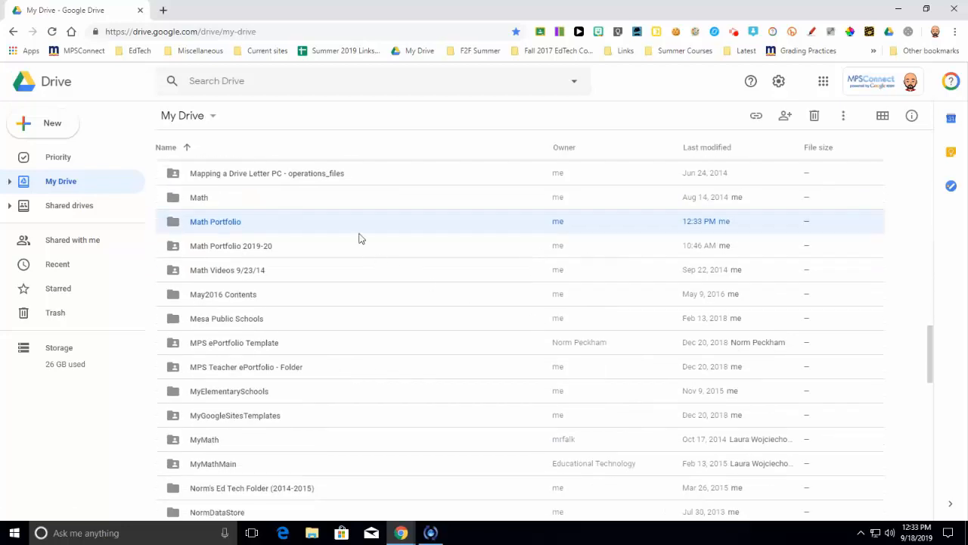
Step: Share the Math Portfolio folder so that anyone with the link can view it only
right_click(412, 230)
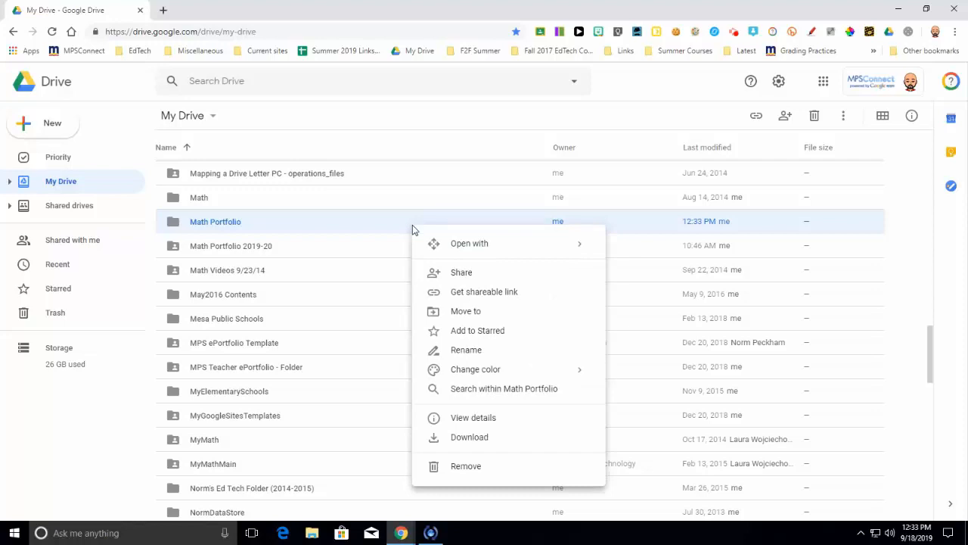
click(448, 277)
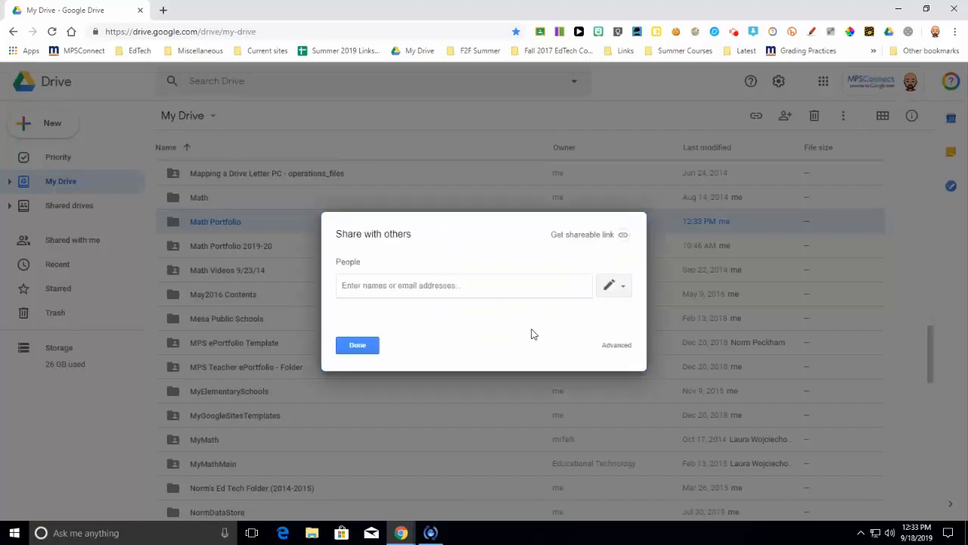
click(615, 350)
click(615, 349)
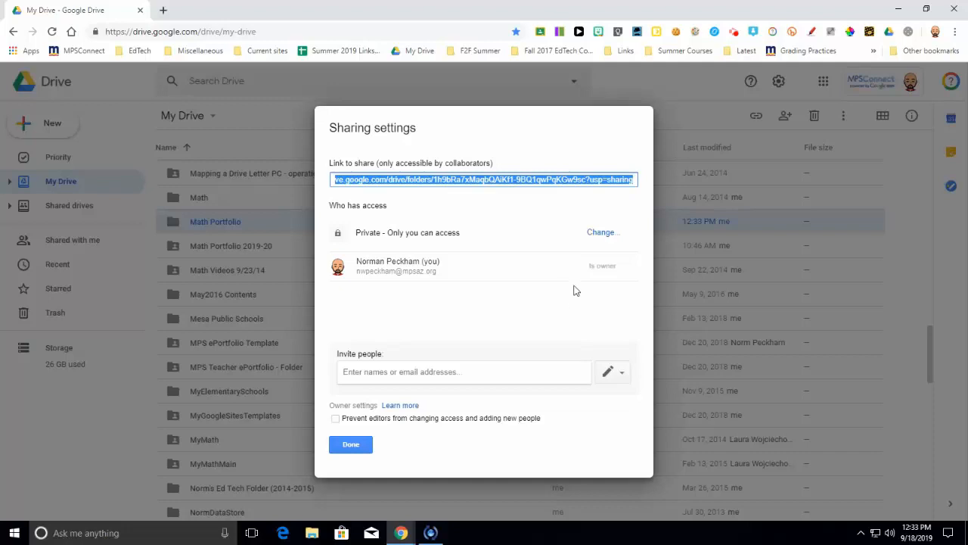
click(600, 235)
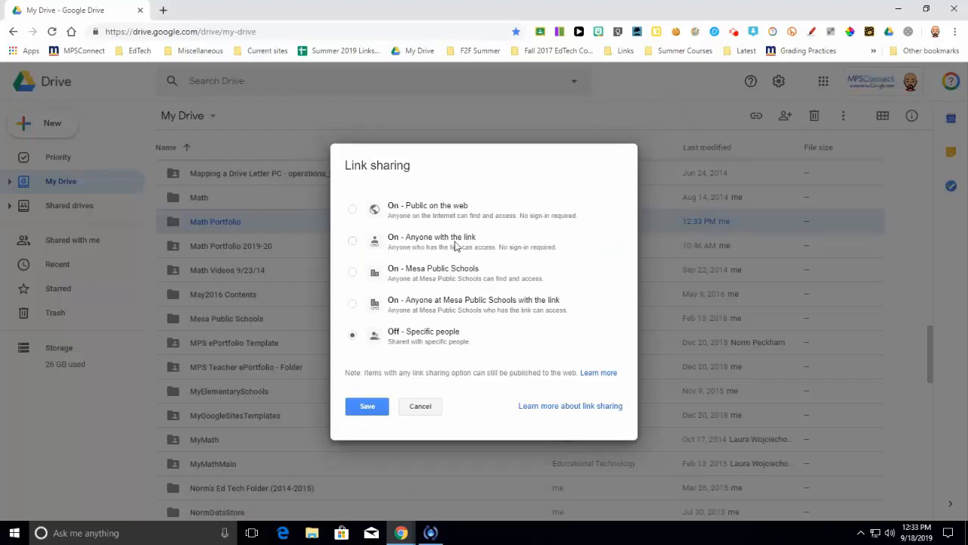
click(353, 241)
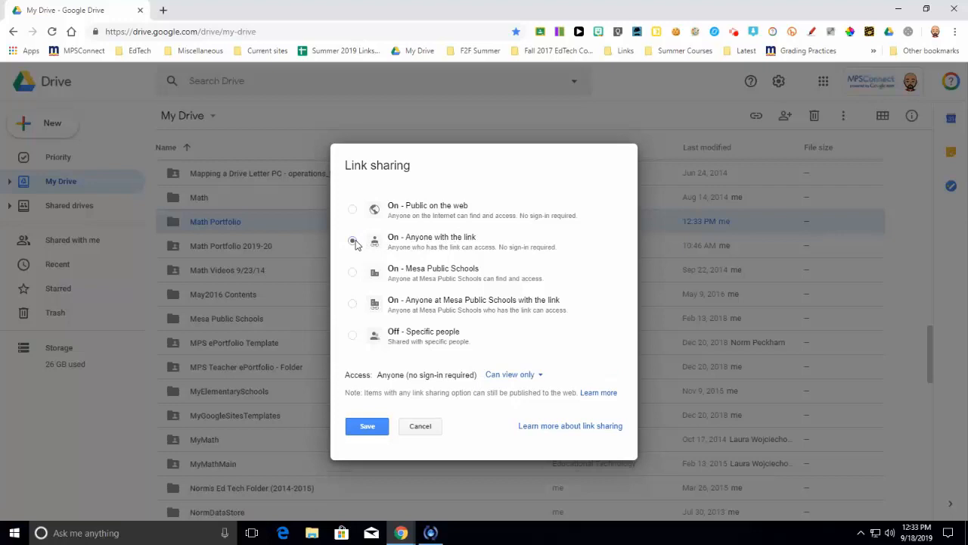
click(367, 427)
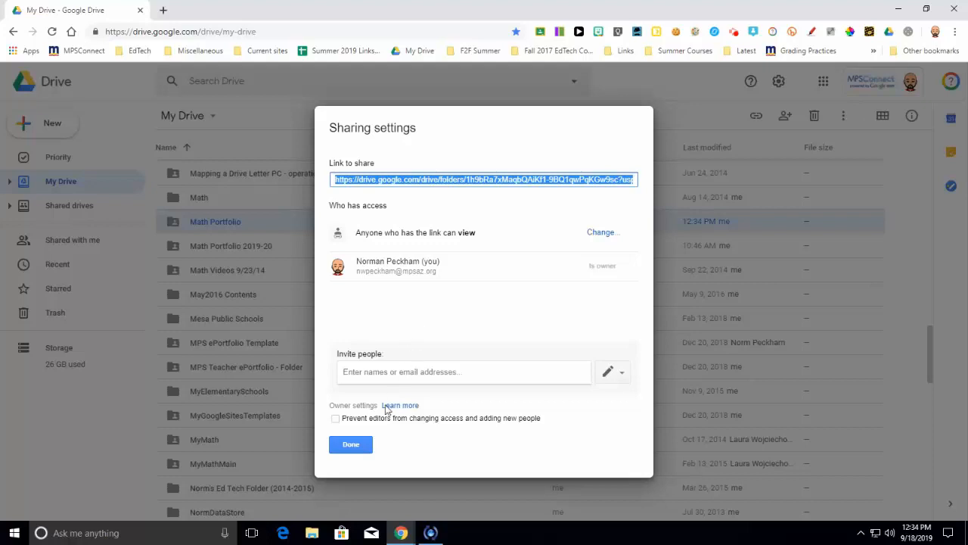
click(351, 444)
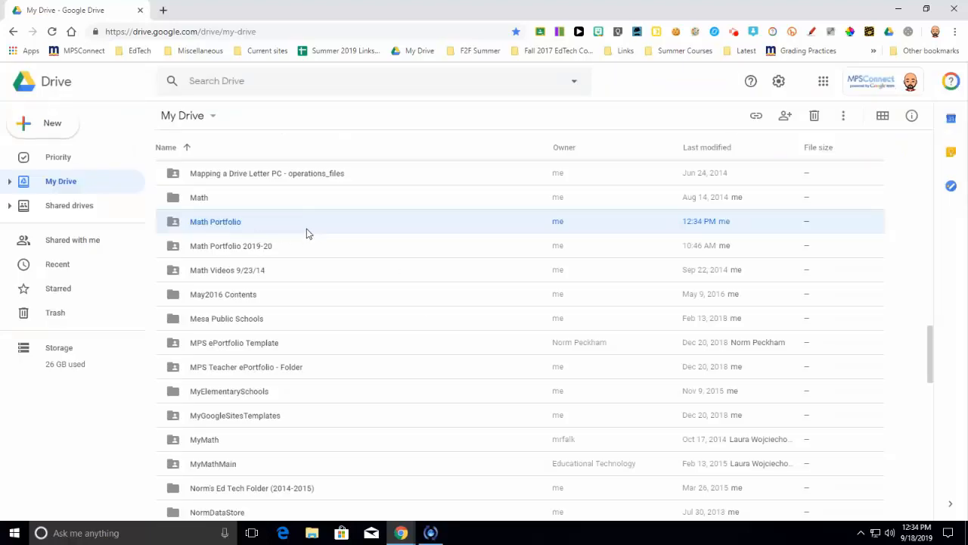
Step: Review the Math Portfolio folder's advanced link sharing settings and access level, keeping them as they are
right_click(369, 230)
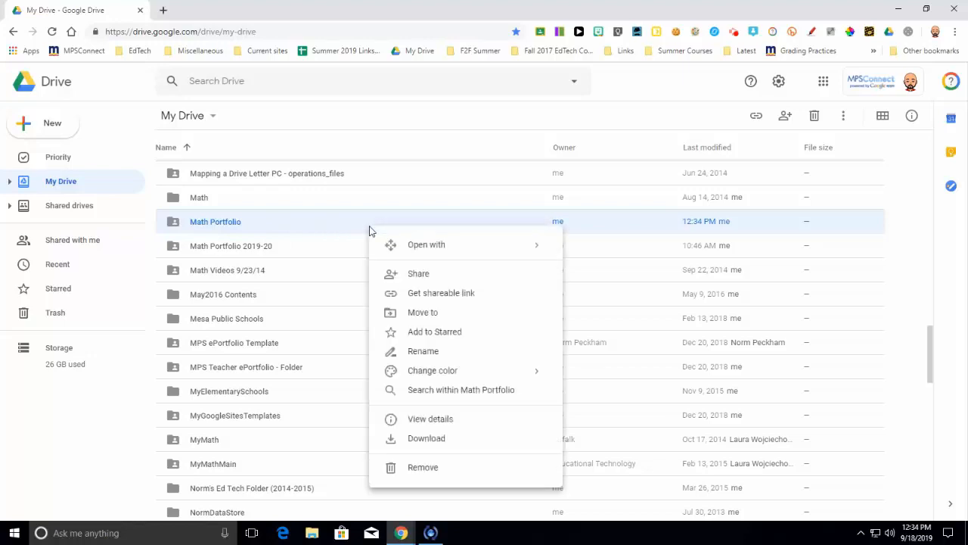
click(405, 273)
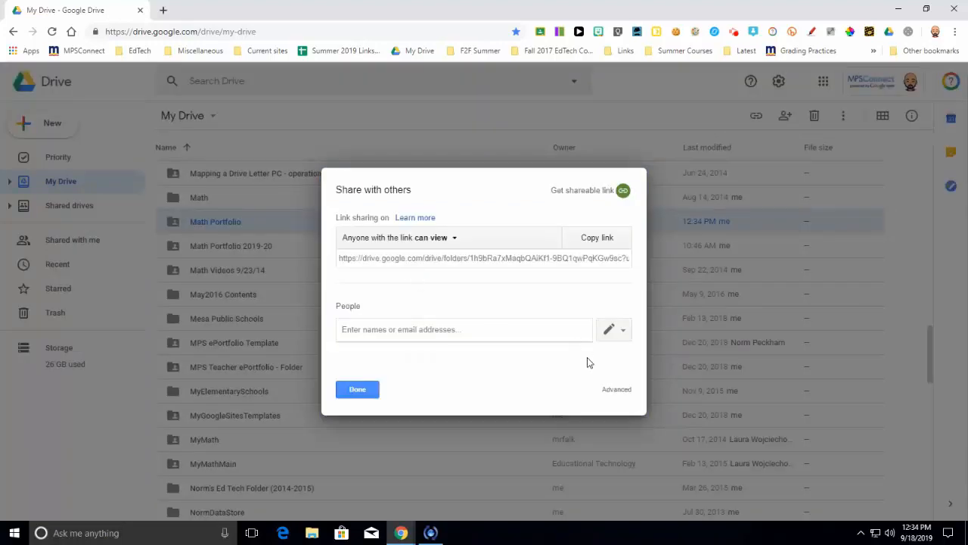
click(606, 388)
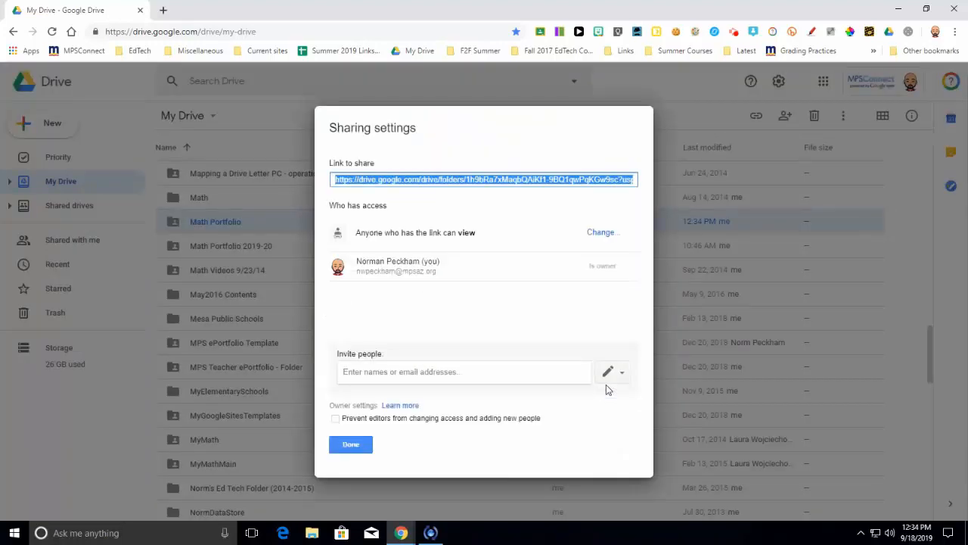
click(591, 235)
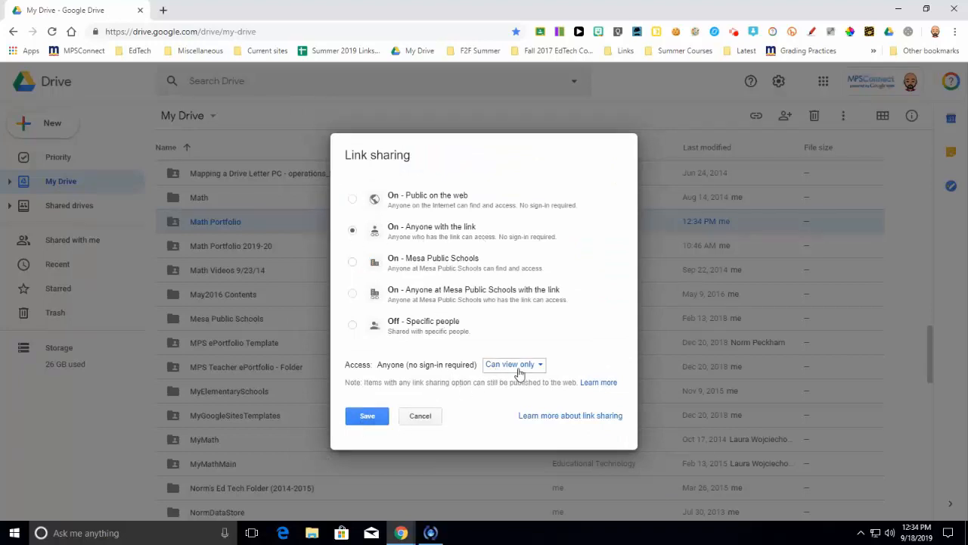
click(372, 421)
click(353, 445)
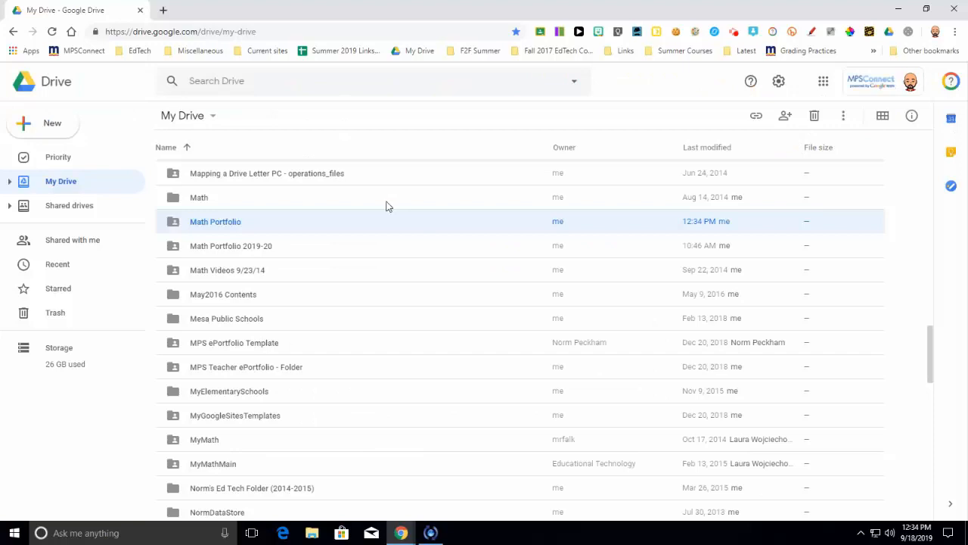
Step: Create a new Google Sites site from Drive
click(65, 129)
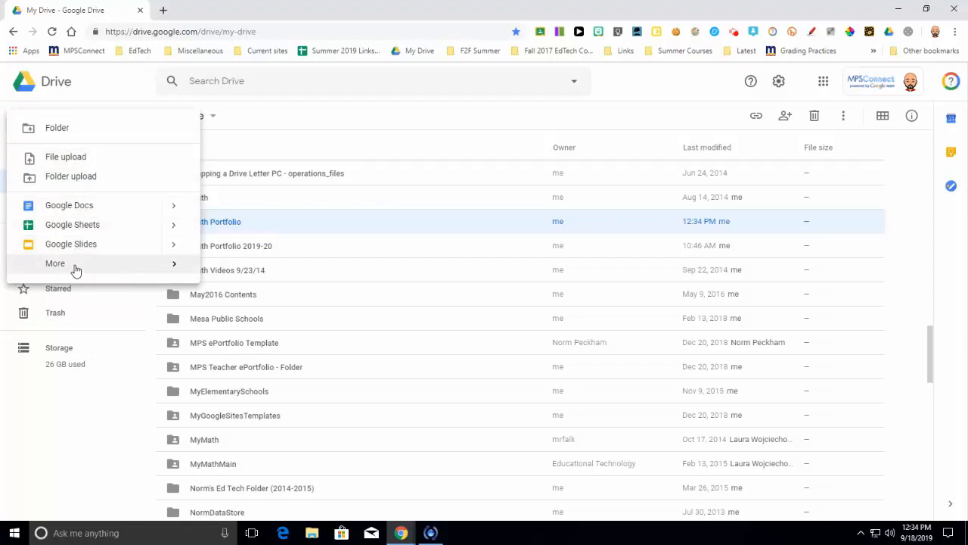
mouse_move(76, 270)
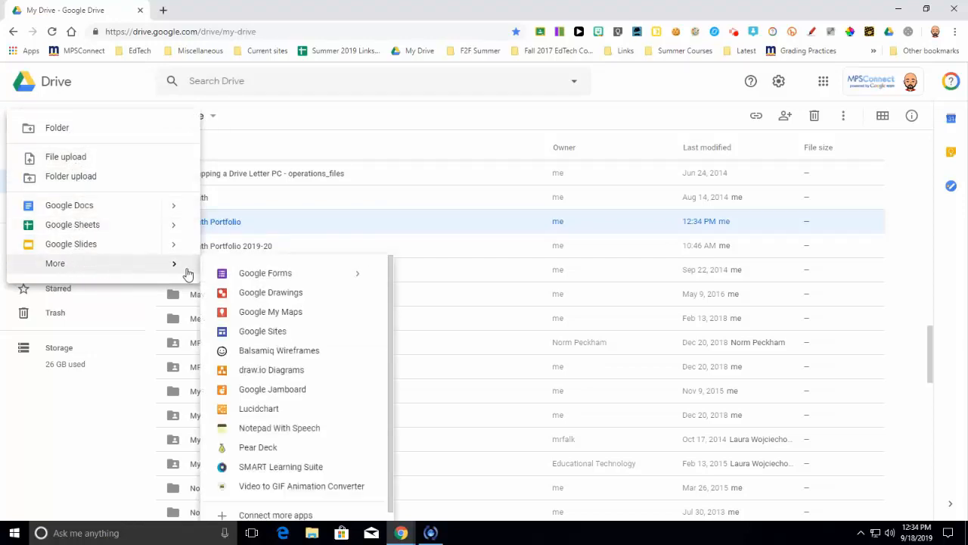
click(279, 335)
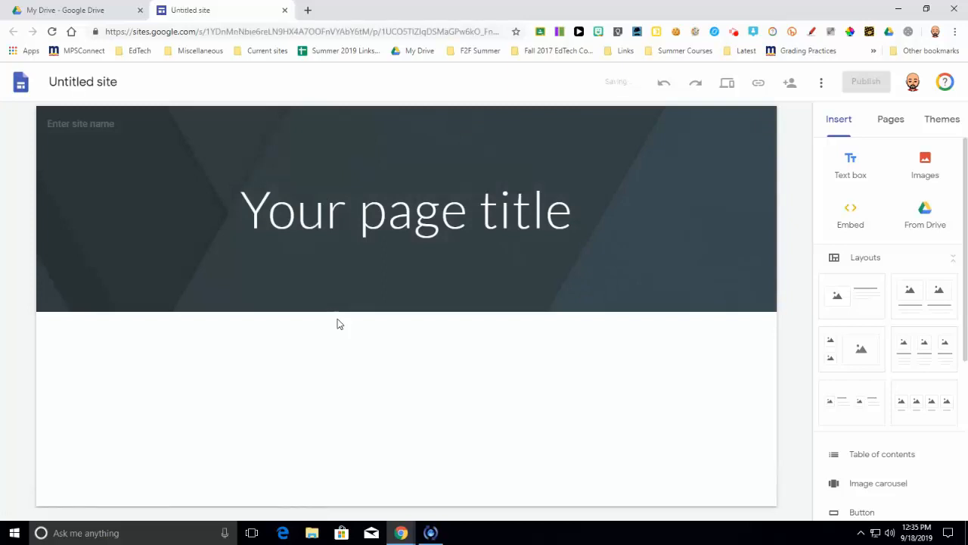
Step: Name the untitled site Math Portfolio Example
click(91, 84)
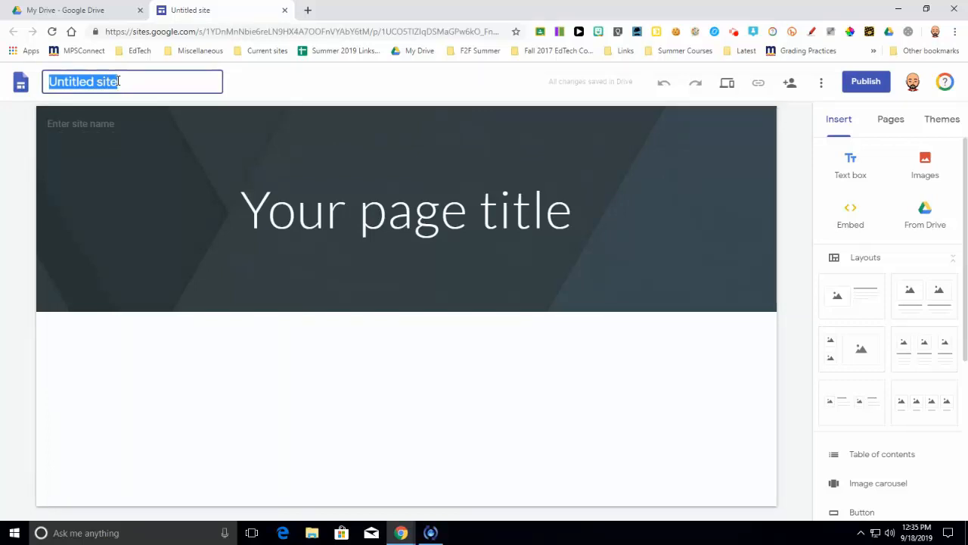
text(Math)
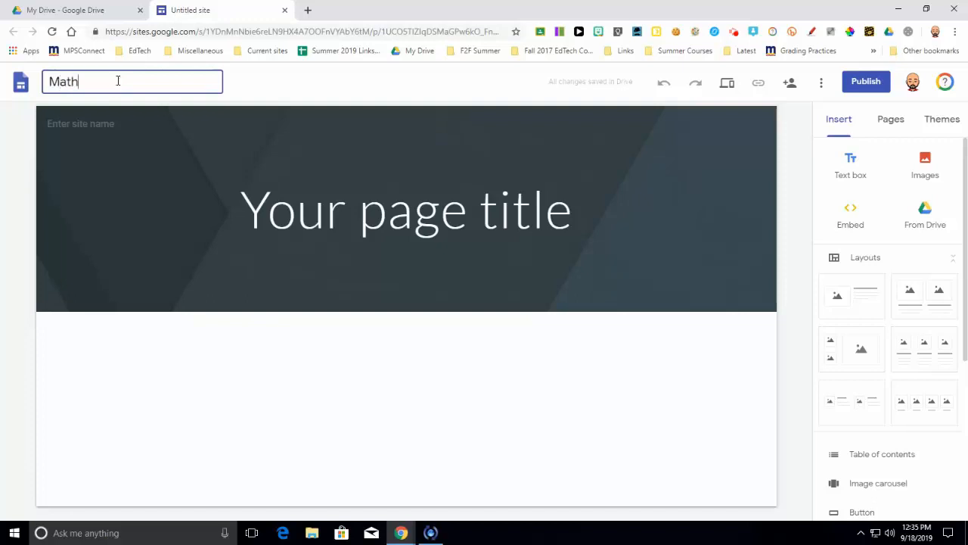
text(Portfolio)
text(Example)
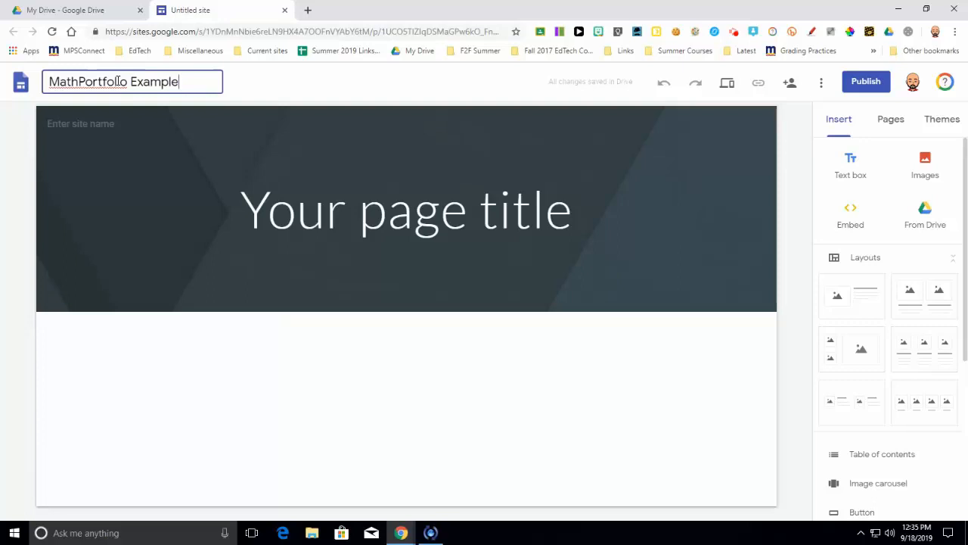
click(80, 82)
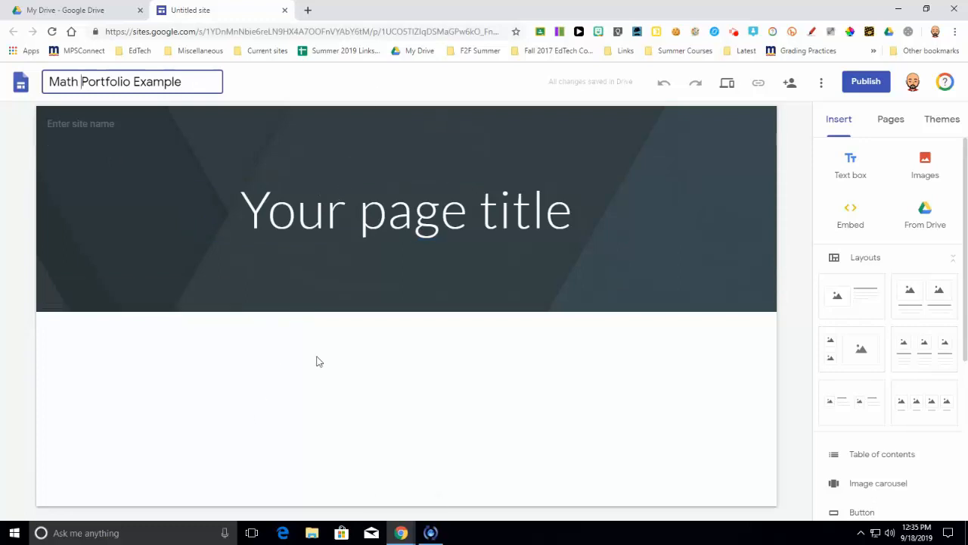
click(340, 88)
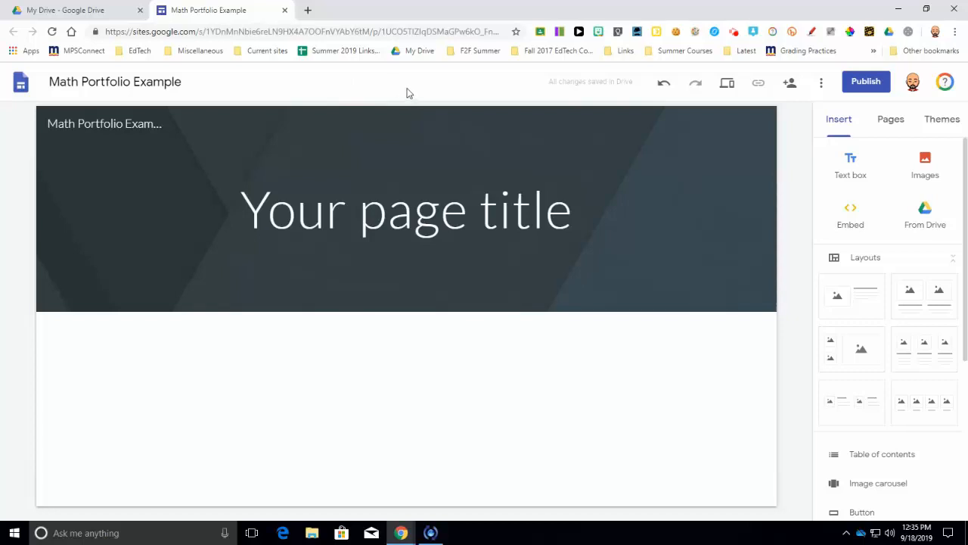
Step: Change the site's publishing settings so anyone can find and view the published version
click(790, 85)
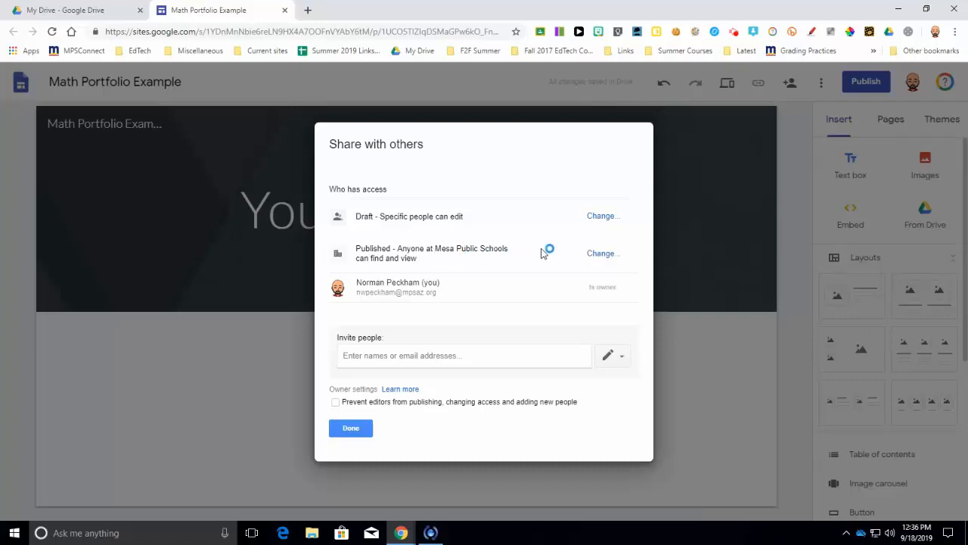
click(601, 255)
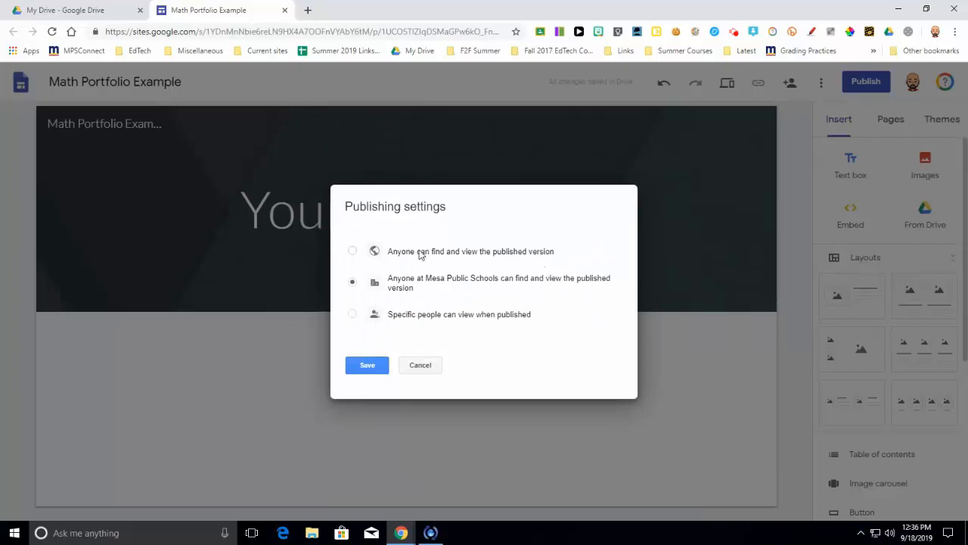
click(352, 253)
click(370, 366)
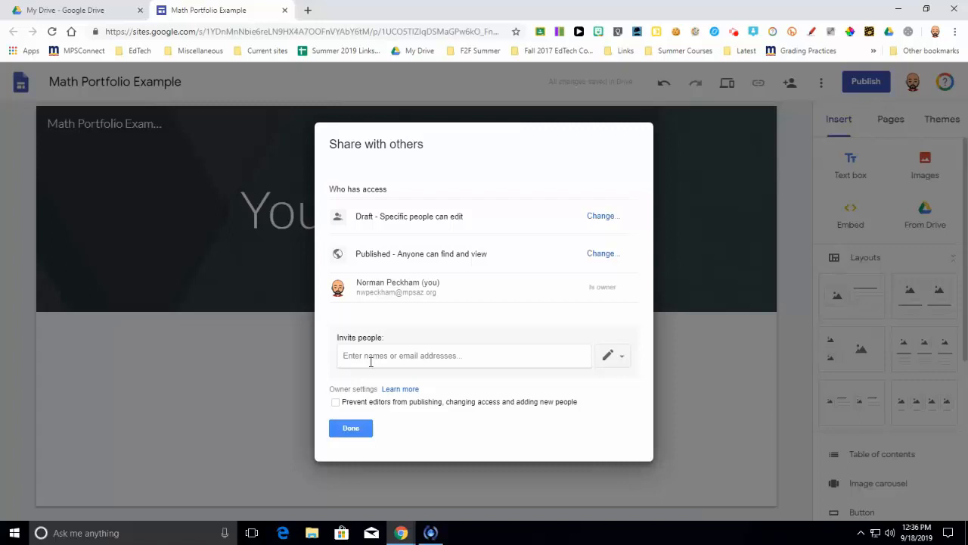
click(353, 428)
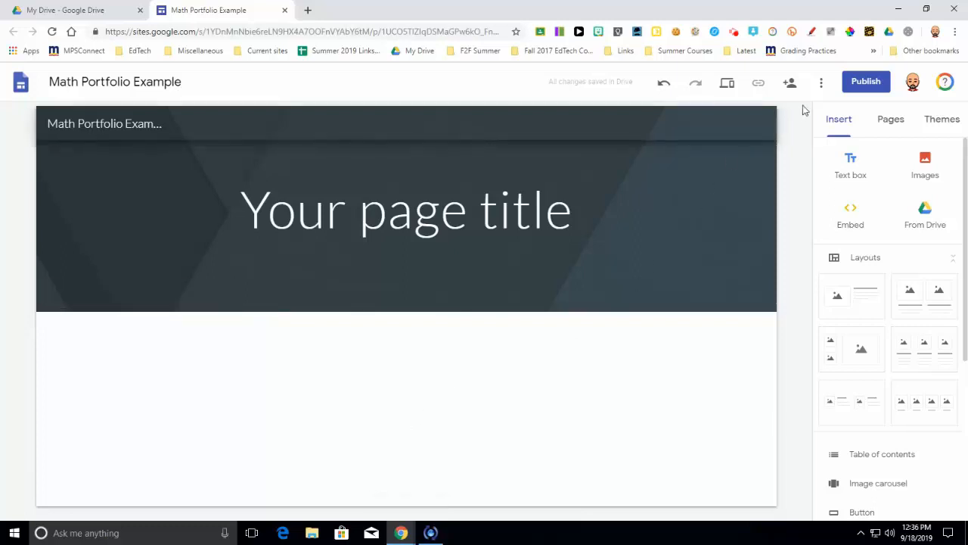
Step: Publish the site at the web address math-portfolio-example, requesting that public search engines not display it
click(859, 87)
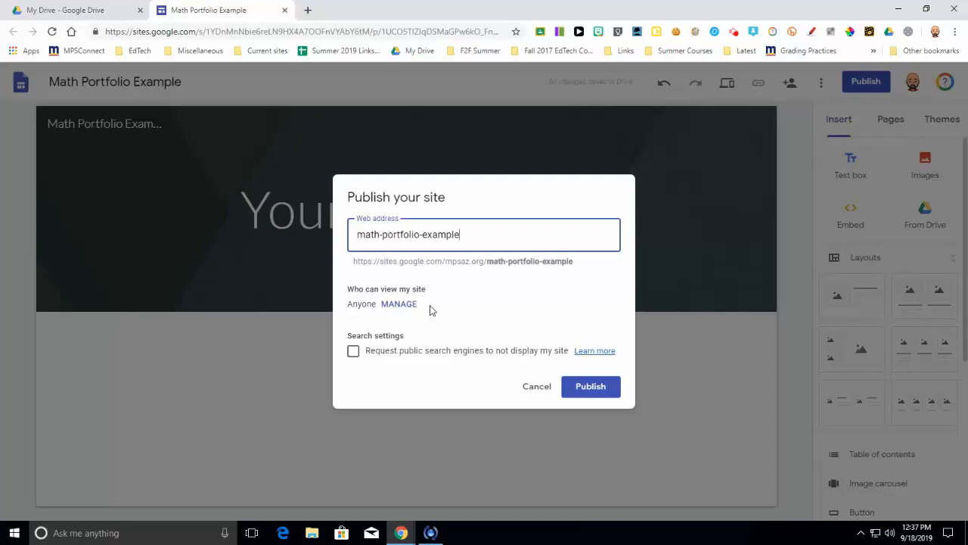
click(353, 352)
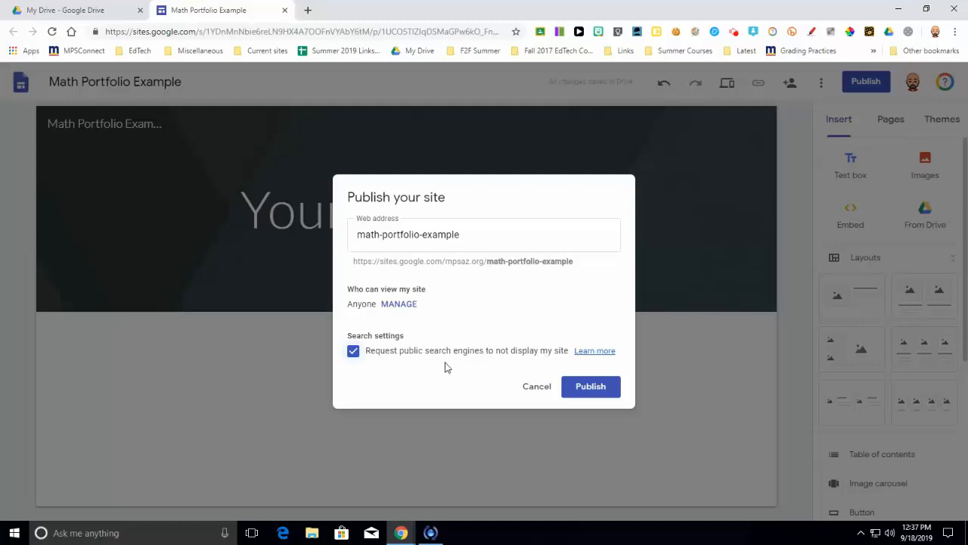
click(577, 390)
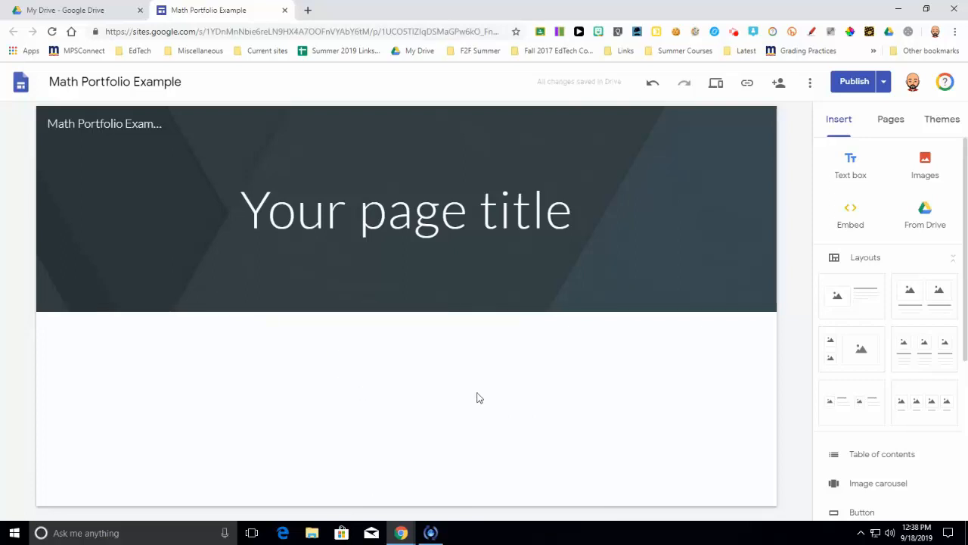
Step: Copy the published site link
mouse_move(709, 192)
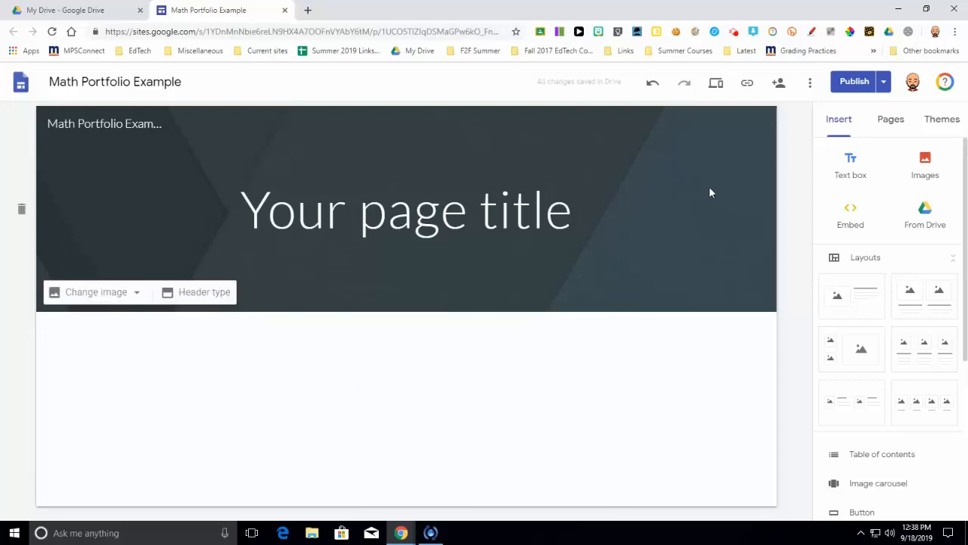
click(748, 85)
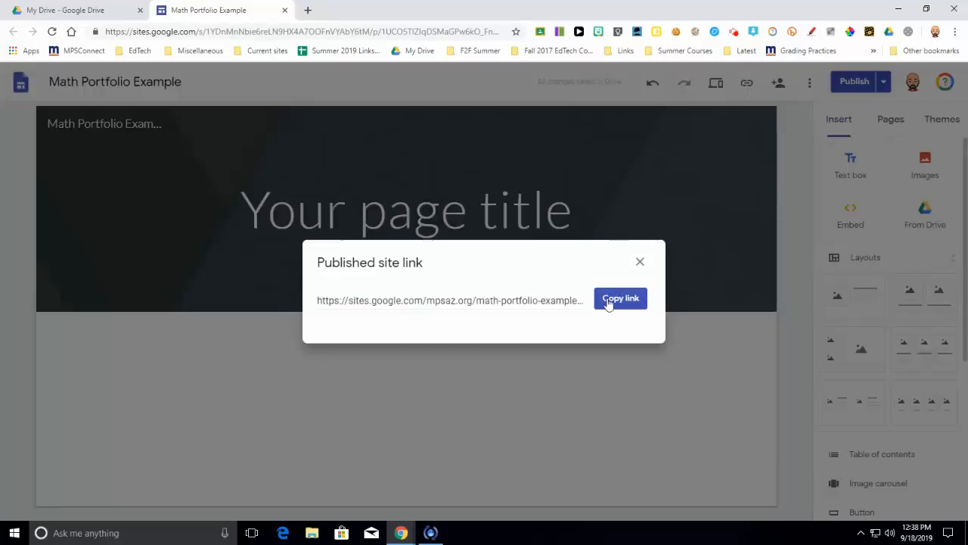
click(610, 299)
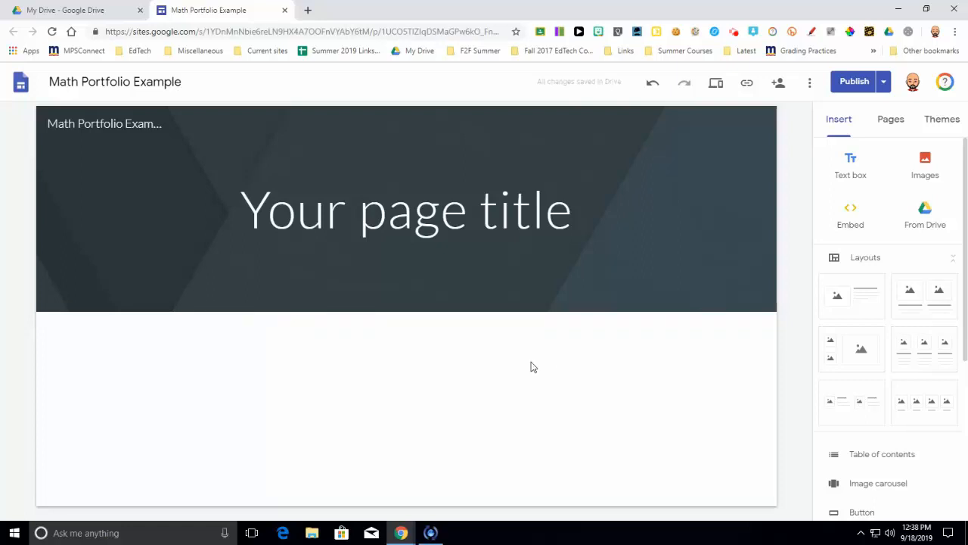
Step: Start inserting content from Drive into the blank area below the page header and locate the Math Portfolio folder in My Drive
click(51, 13)
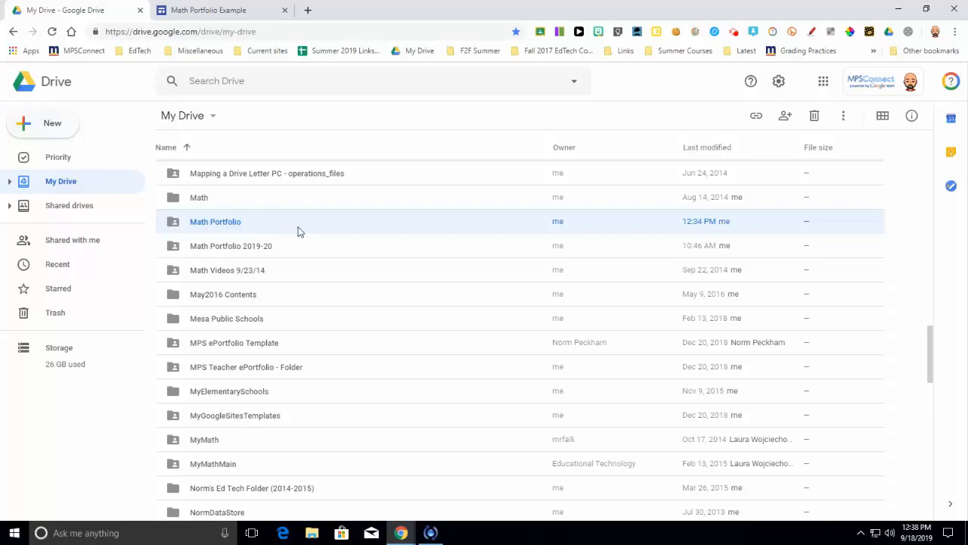
click(207, 9)
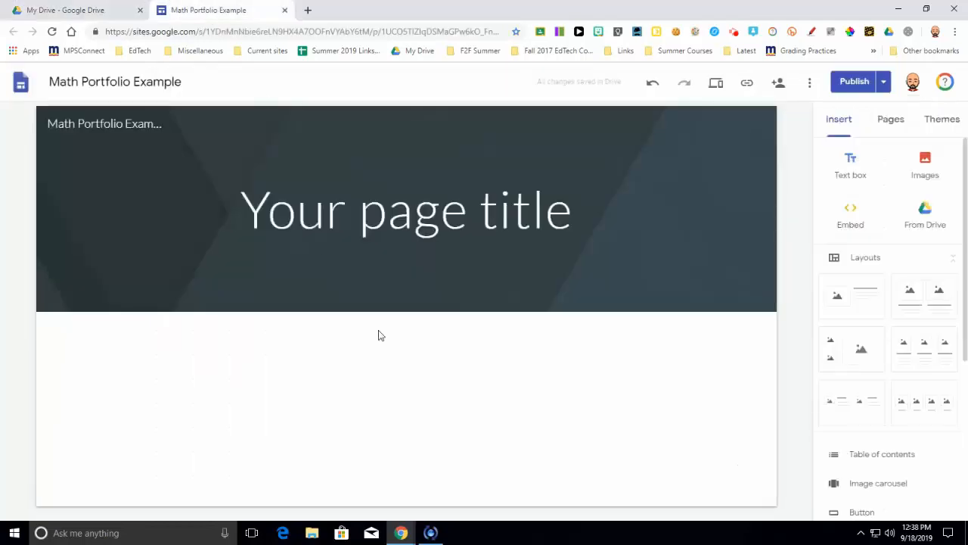
double_click(398, 404)
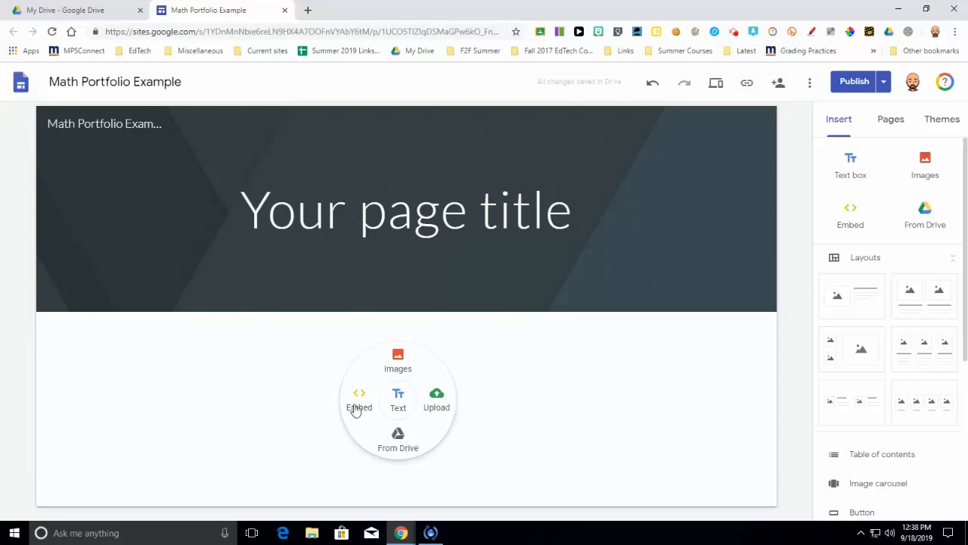
click(401, 448)
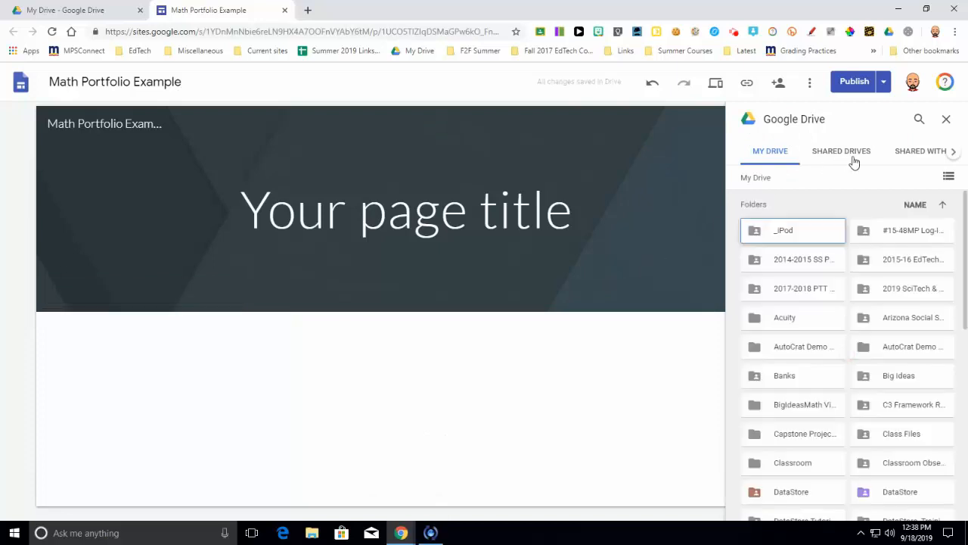
scroll(845, 224, down, 2)
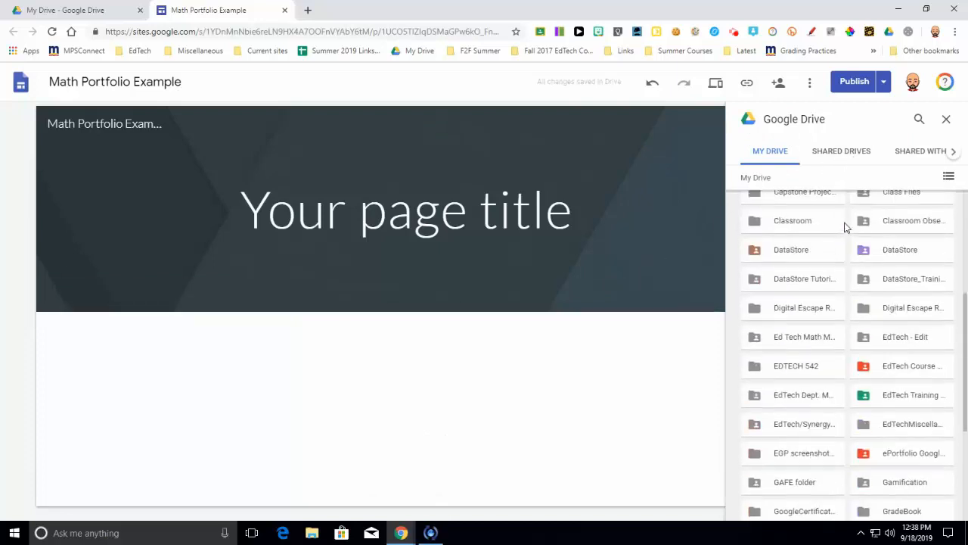
scroll(811, 298, down, 3)
scroll(810, 298, down, 3)
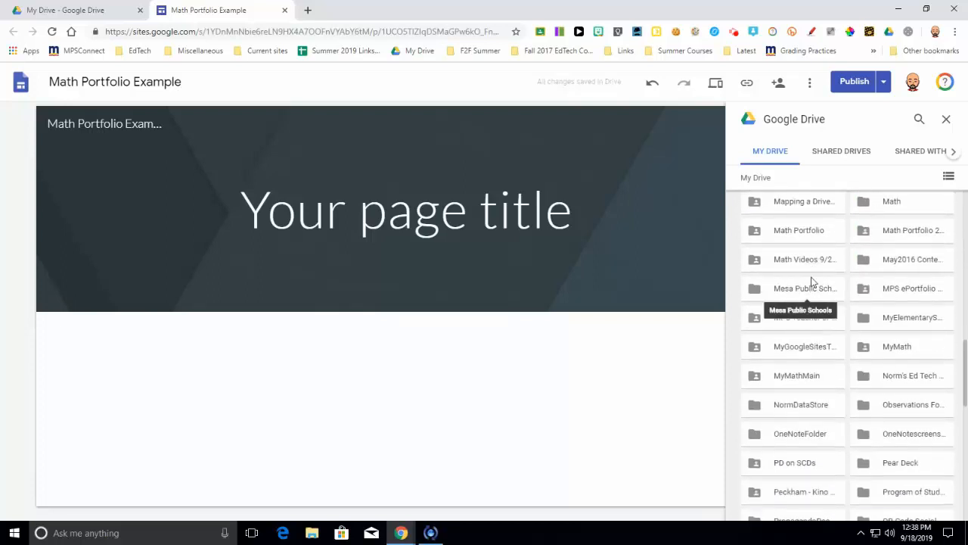